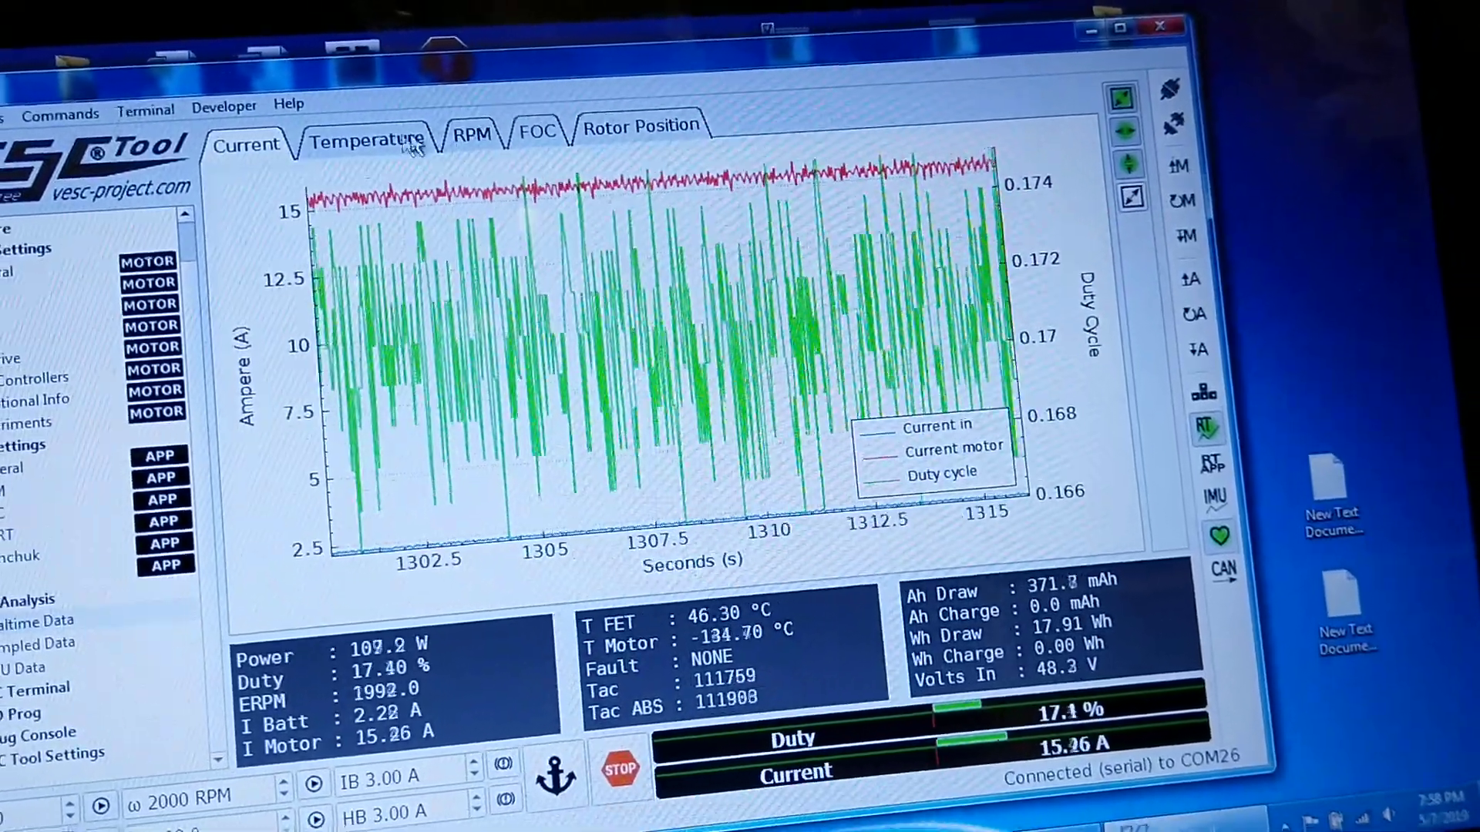
# - Switch the realtime plot to motor speed to confirm it holds near 2000 ERPM under load
pyautogui.click(455, 135)
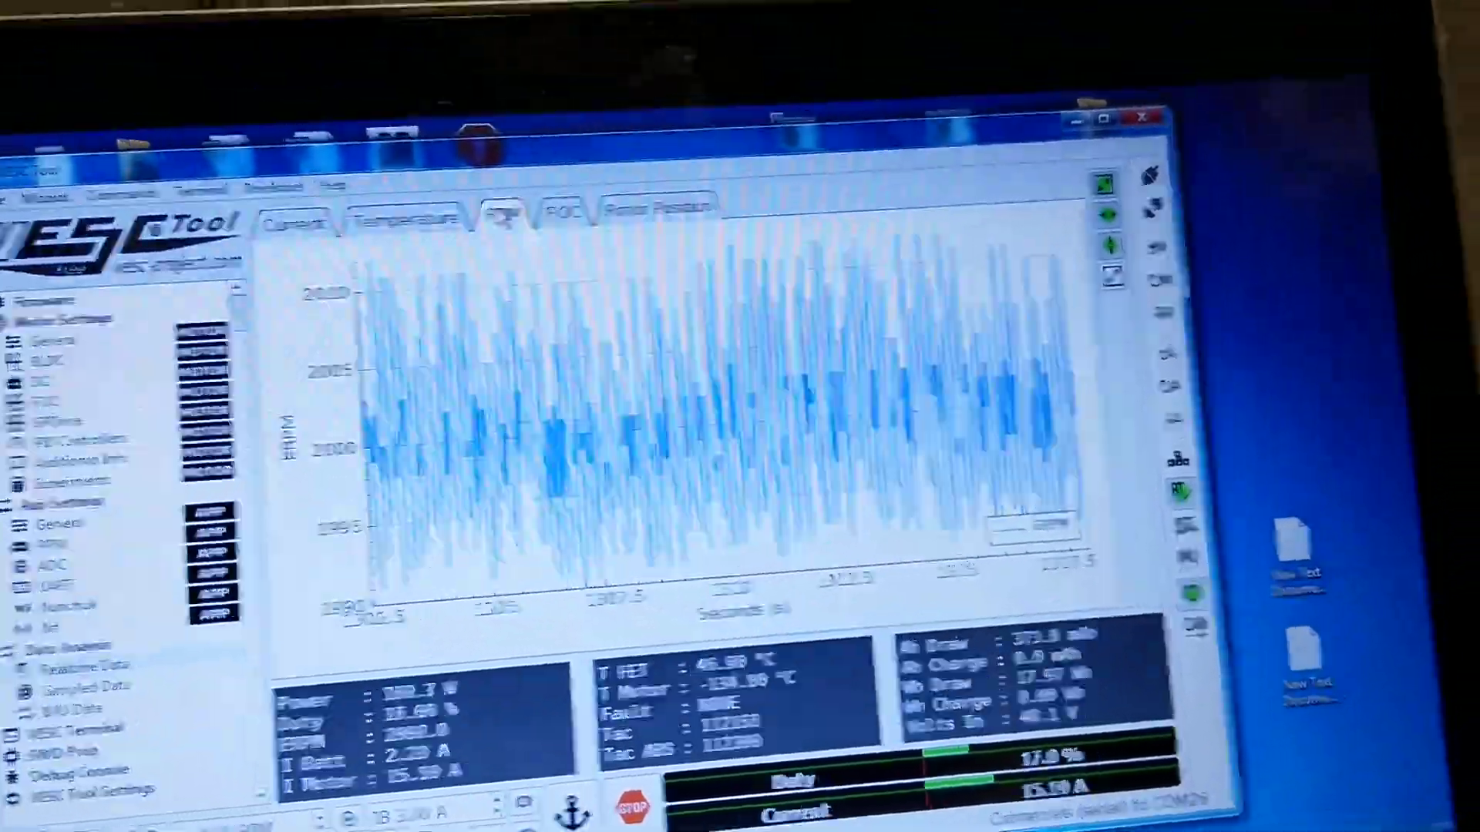